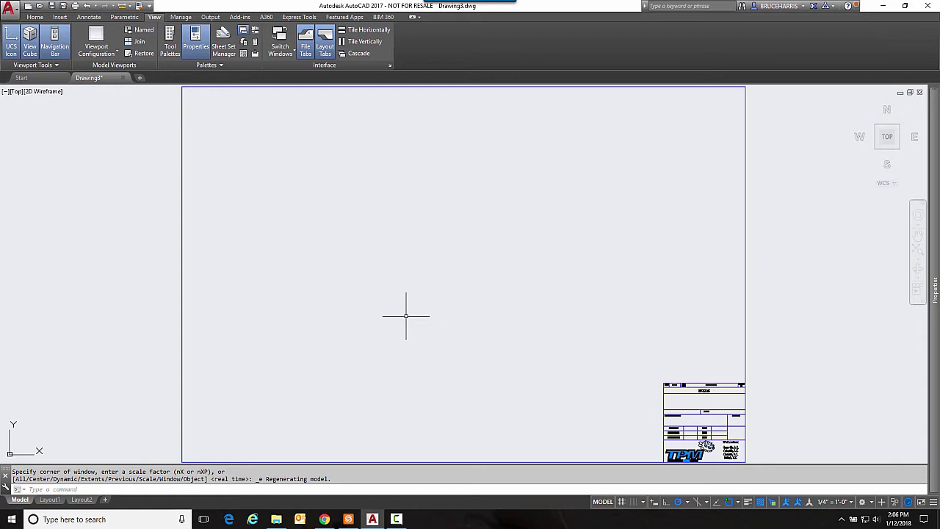
- Open the Tool Palettes window from the View tab
click(155, 21)
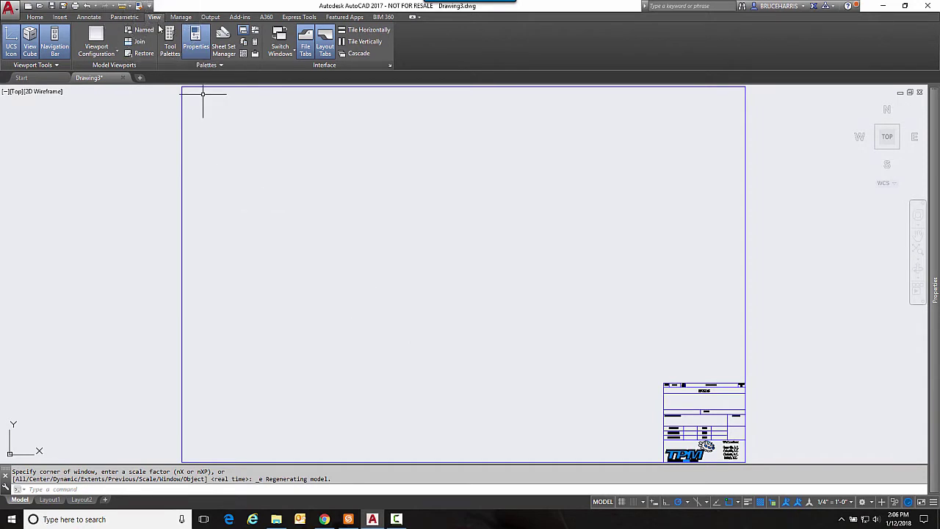
click(170, 45)
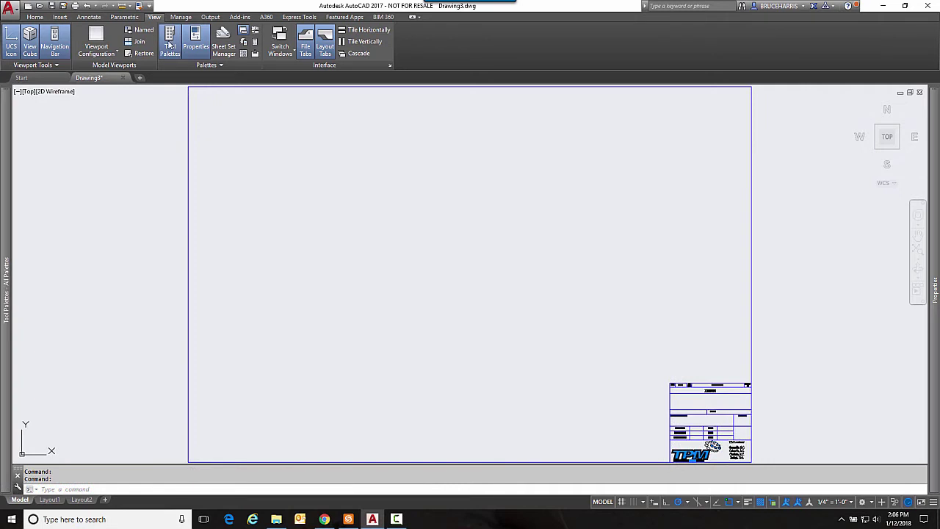
mouse_move(7, 180)
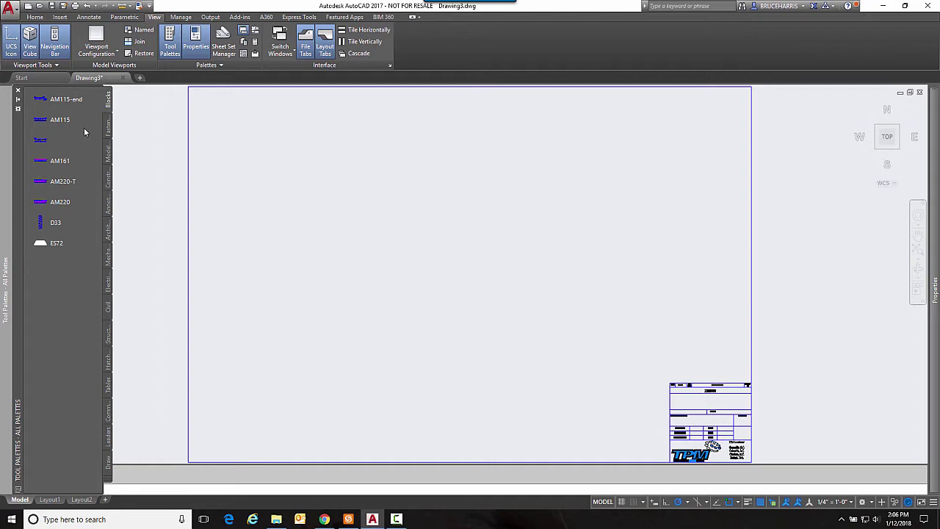
- Browse the Fasteners, Modeling, Constraints, Annotation, Architectural, Mechanical and Electrical palettes
click(107, 128)
click(108, 163)
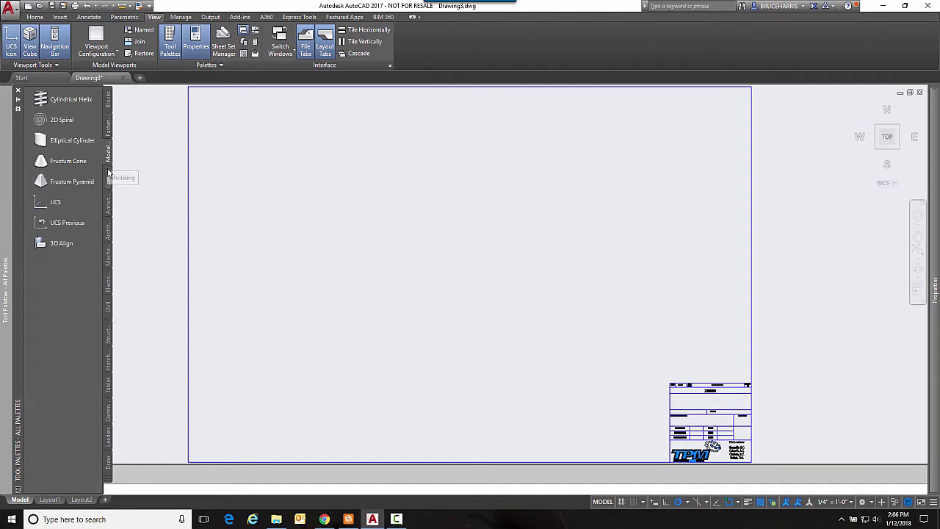
click(108, 183)
click(108, 208)
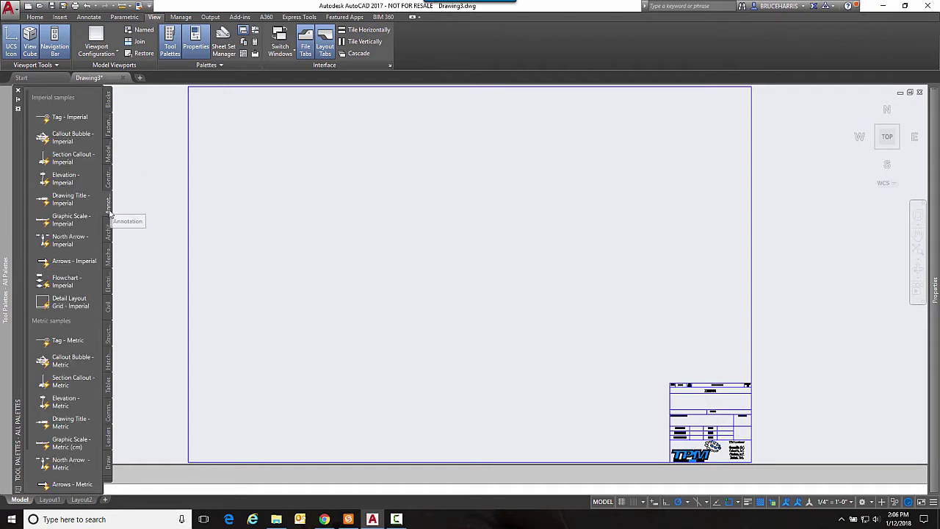
click(108, 229)
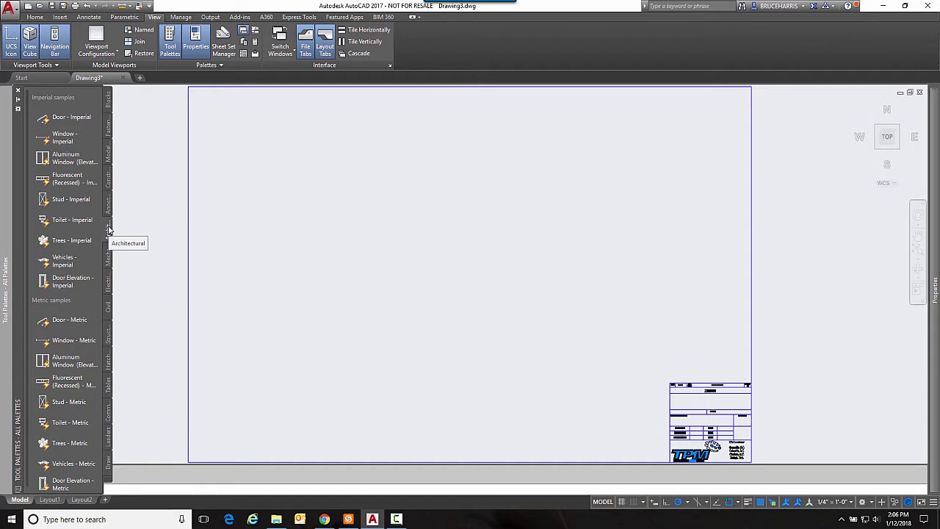
click(108, 255)
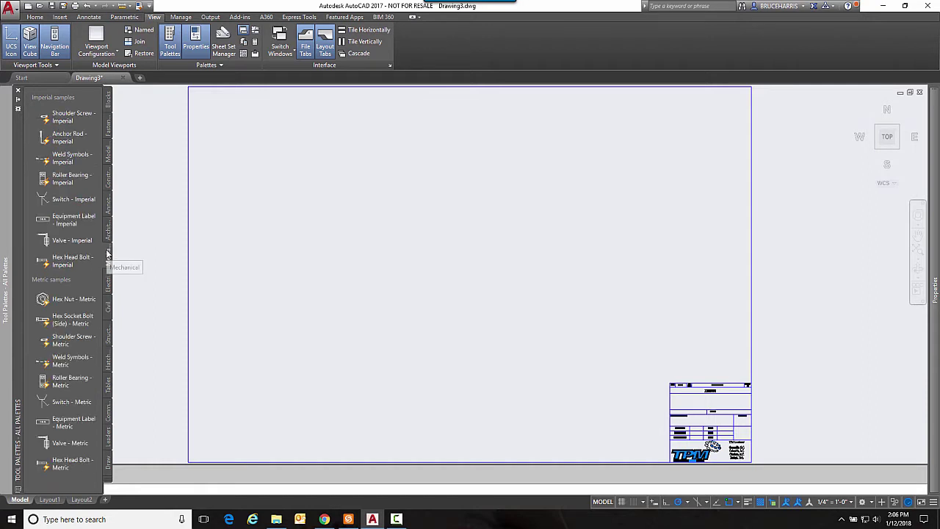
click(107, 283)
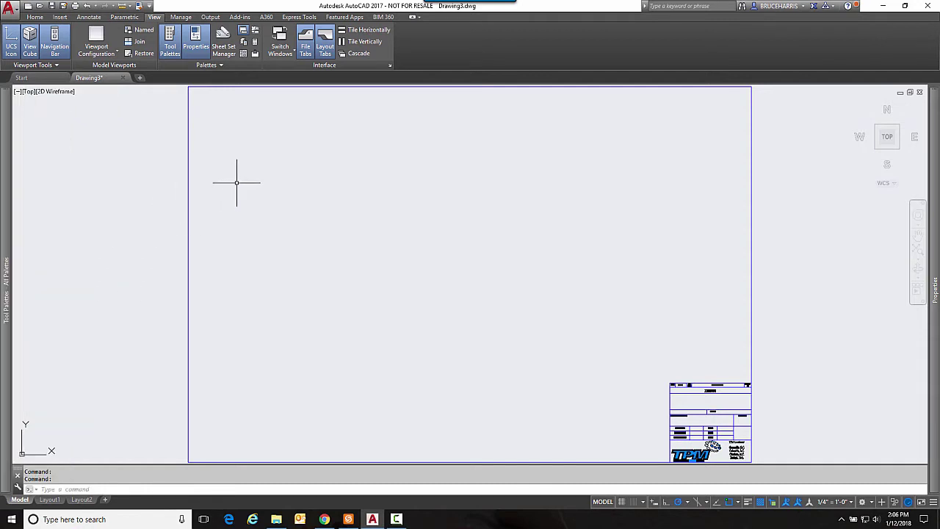
click(243, 55)
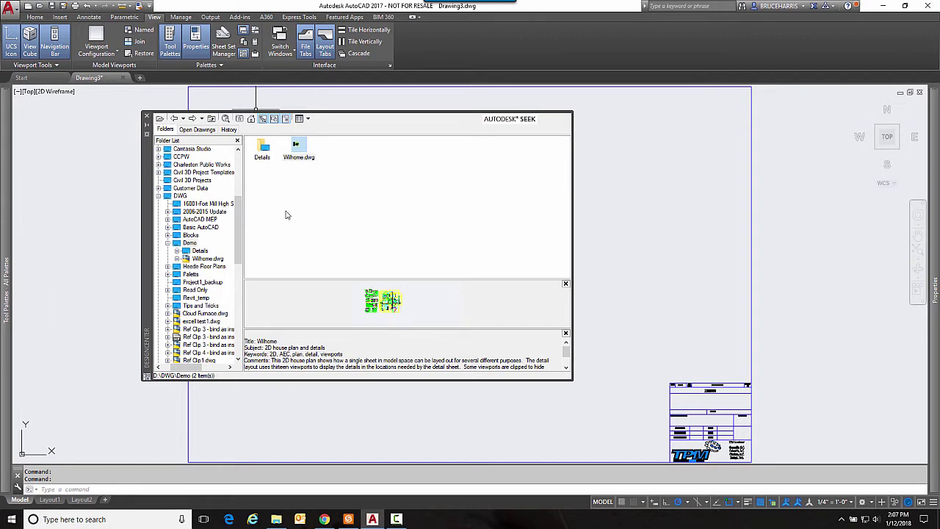
drag(183, 363, 170, 367)
scroll(234, 192, up, 6)
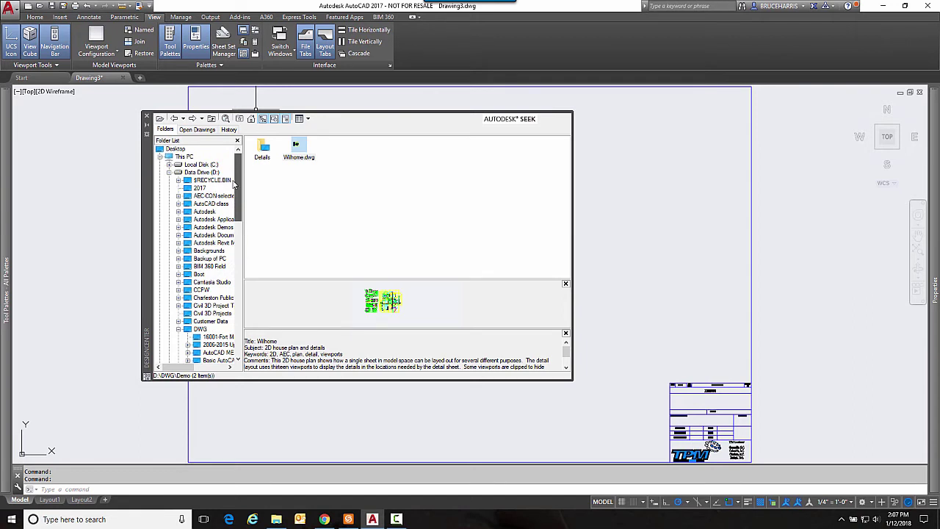
scroll(233, 184, down, 5)
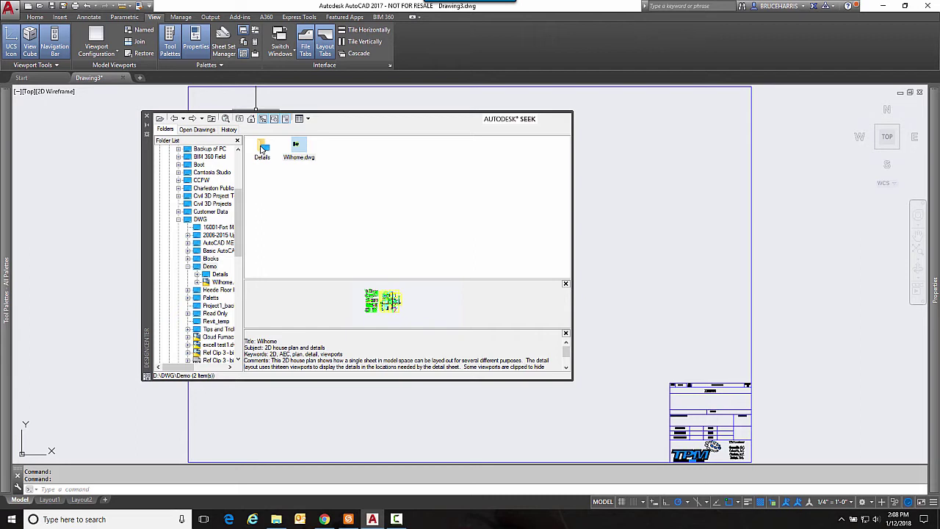
- Preview the Details folder, create a tool palette of its blocks, and display it
double_click(263, 149)
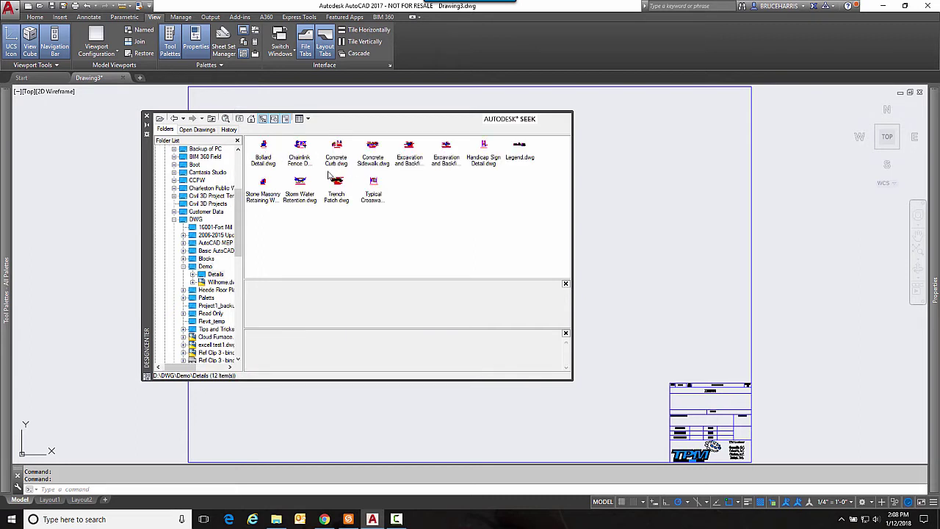
click(174, 118)
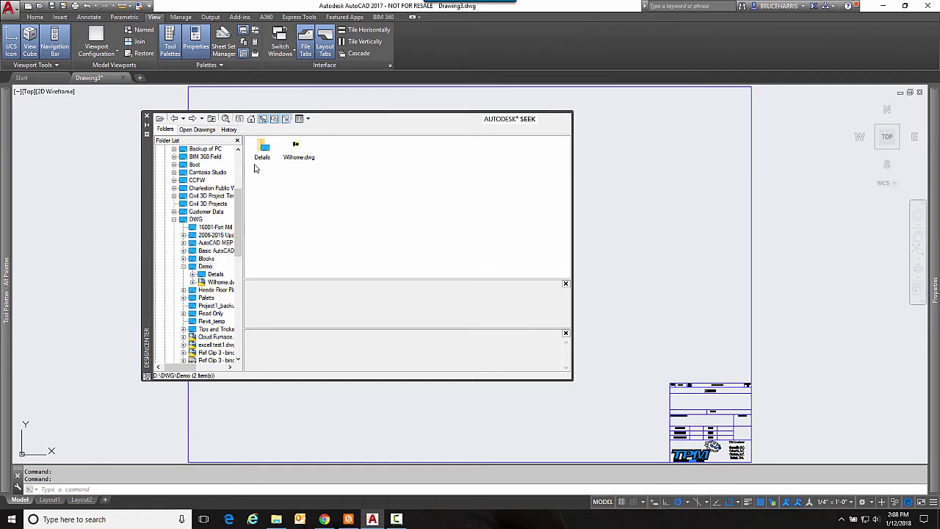
right_click(262, 147)
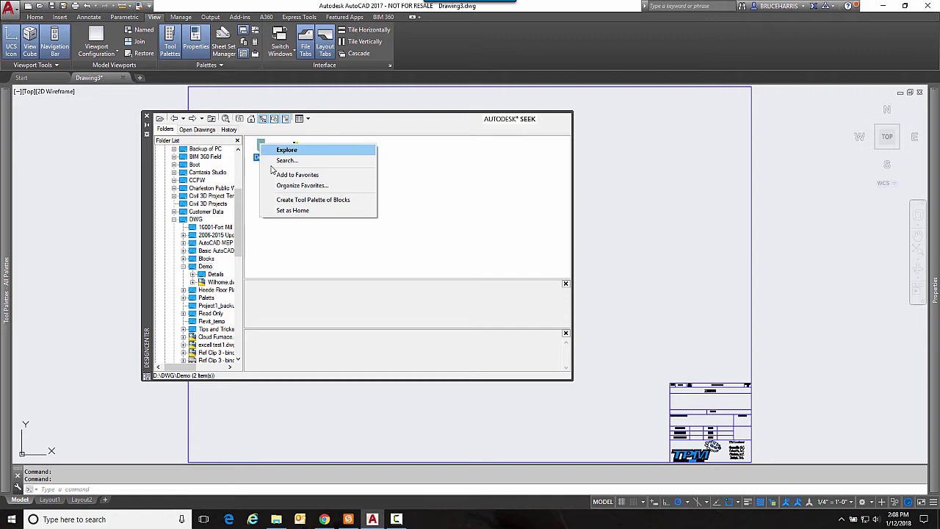
click(292, 200)
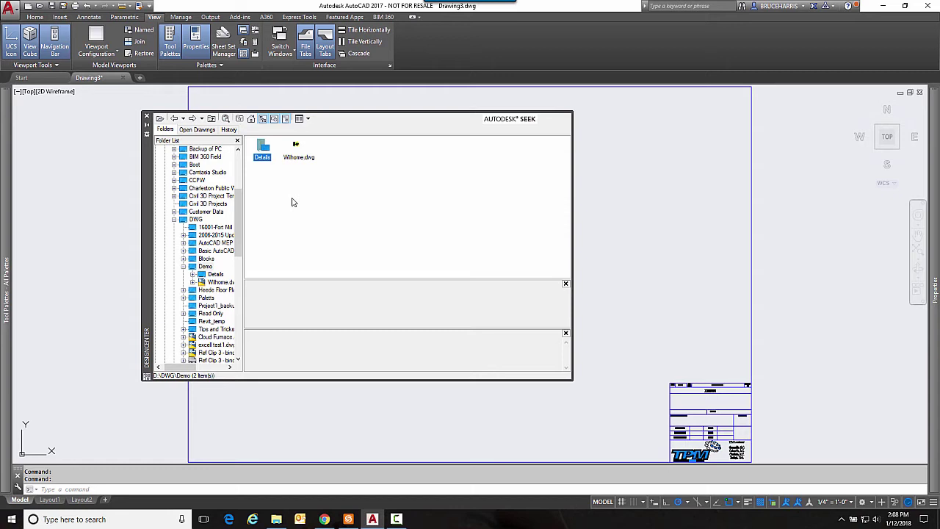
key(ctrl+3)
- Create a tool palette from Wilhome.dwg's blocks (2X4 SEC, BATHSINK 01, WINDOW 01)
right_click(295, 153)
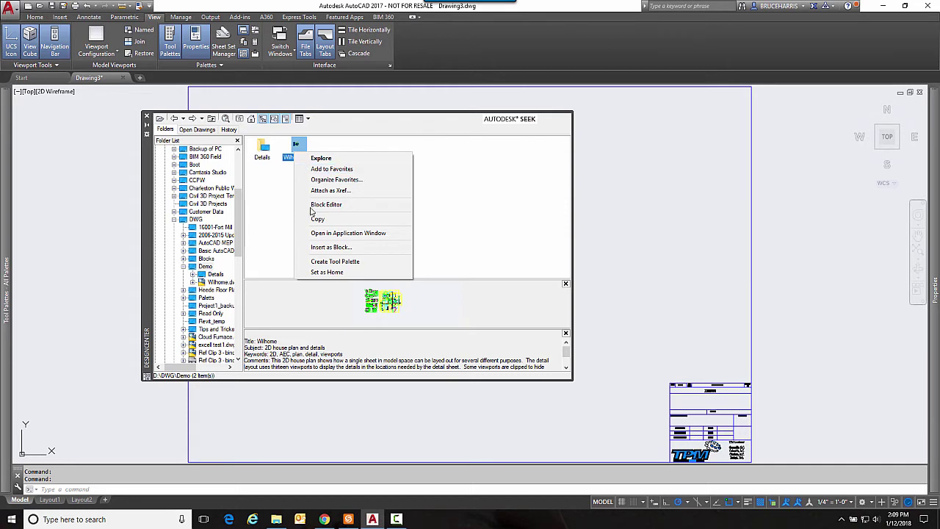
click(328, 263)
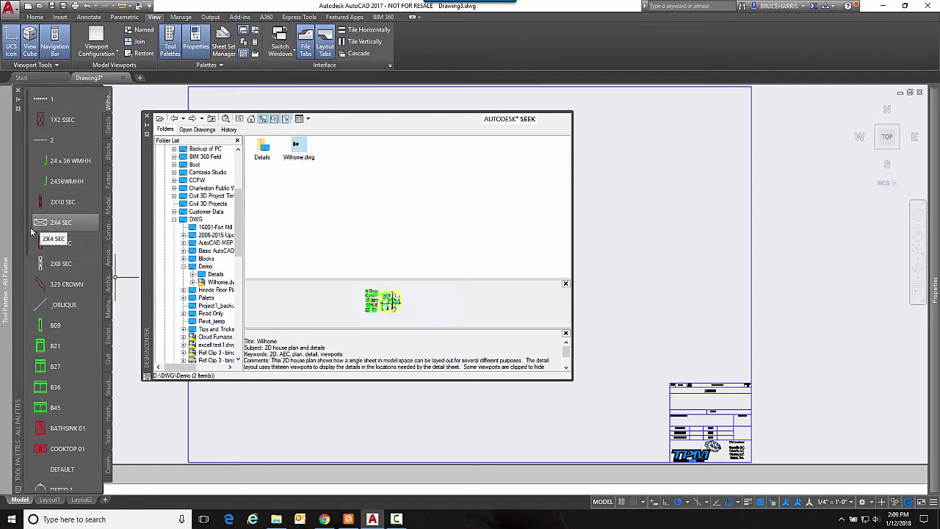
mouse_move(27, 224)
mouse_down()
mouse_move(18, 474)
mouse_move(22, 215)
mouse_up()
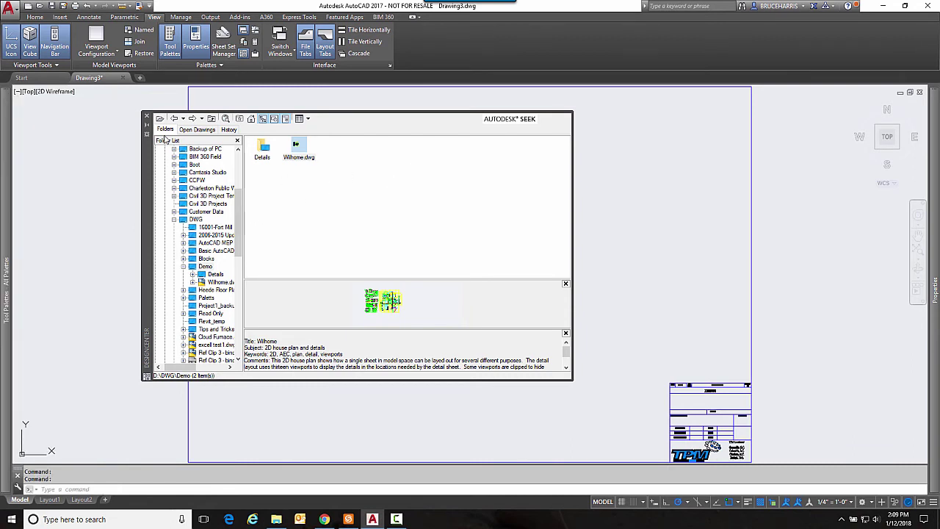
- Close DesignCenter and check the new Details and Wilhome palettes
click(147, 120)
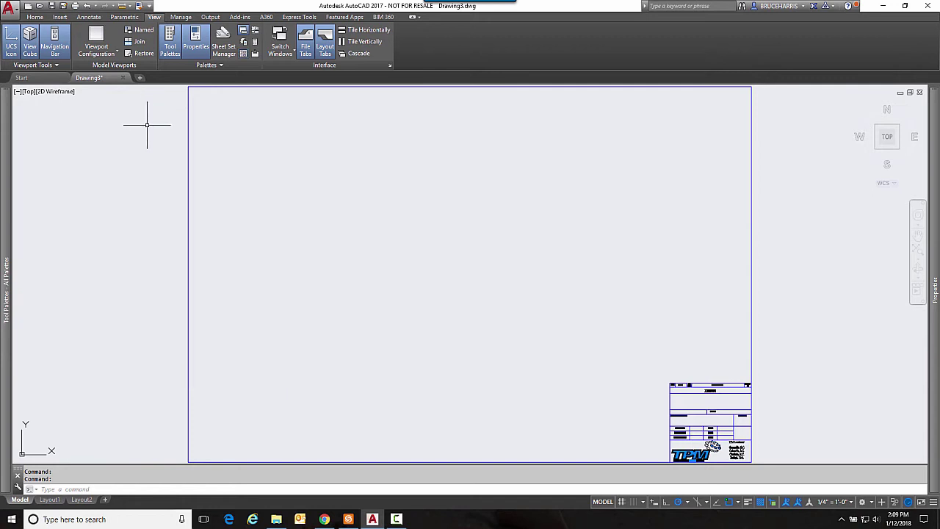
mouse_move(6, 178)
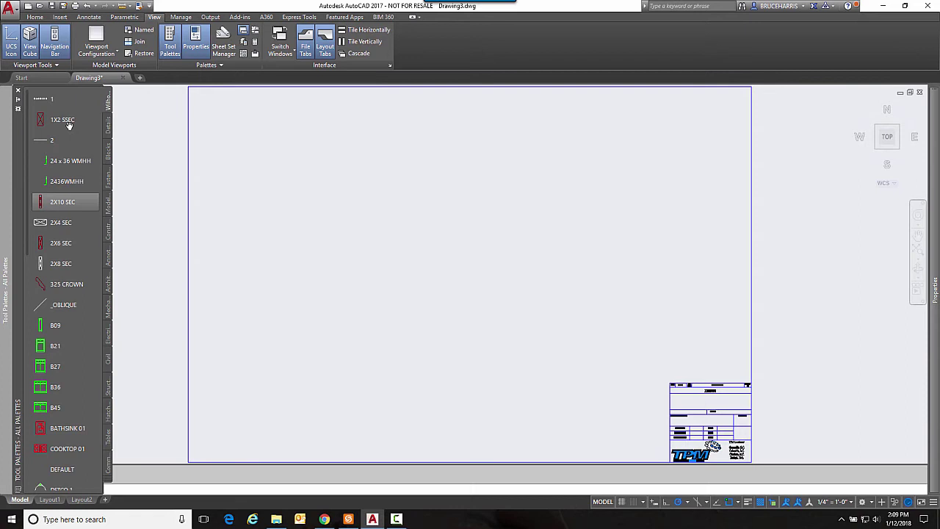
click(107, 110)
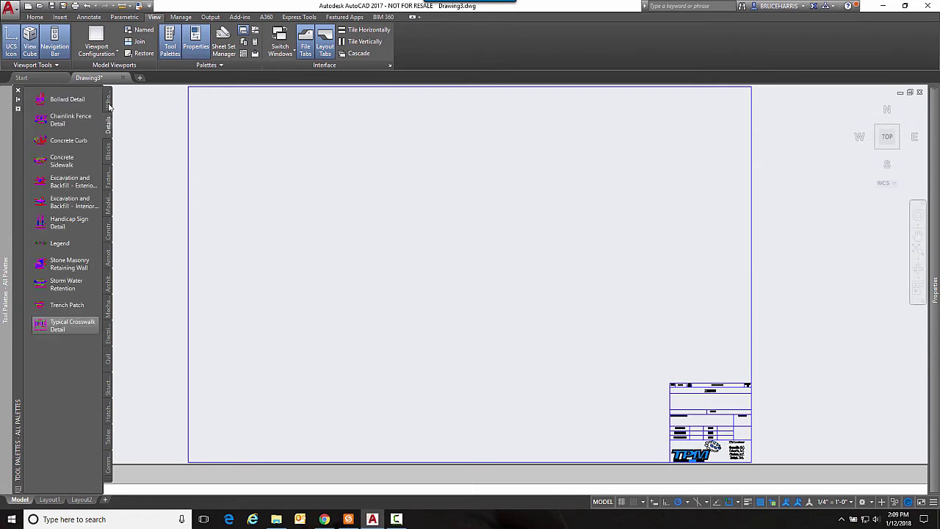
click(107, 123)
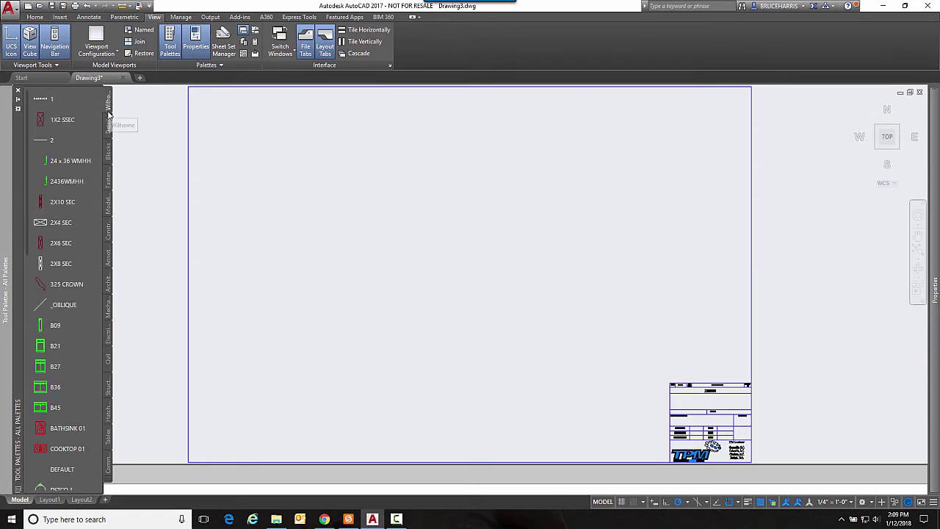
- Browse the Blocks, Fasteners, Modeling and Constraints palettes, ending on Annotation
click(108, 151)
click(109, 182)
click(108, 211)
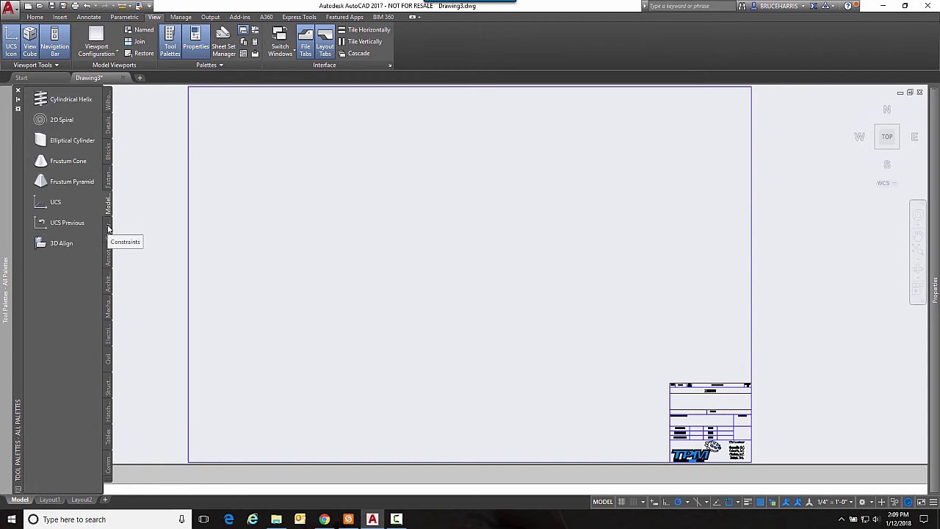
click(109, 235)
click(108, 254)
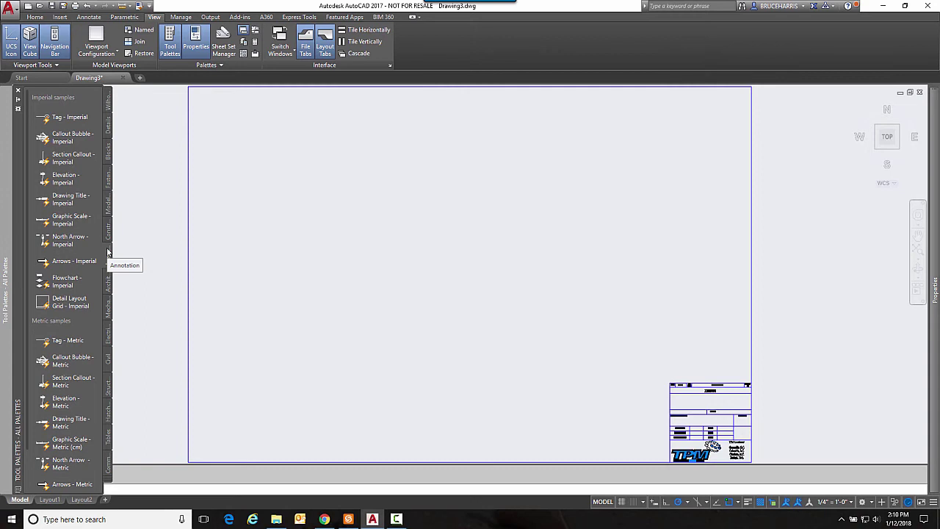
- Open the palette customization dialog and collapse the Crane palette group
right_click(16, 221)
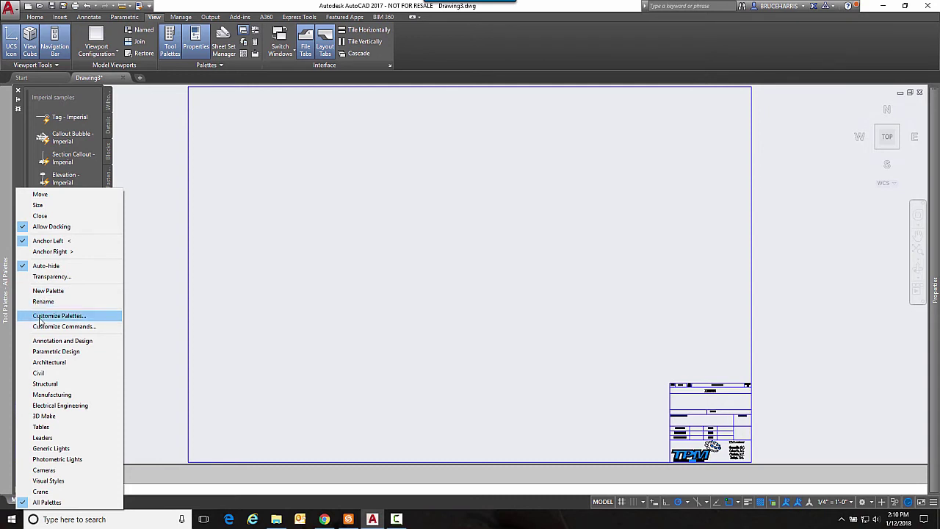
click(41, 316)
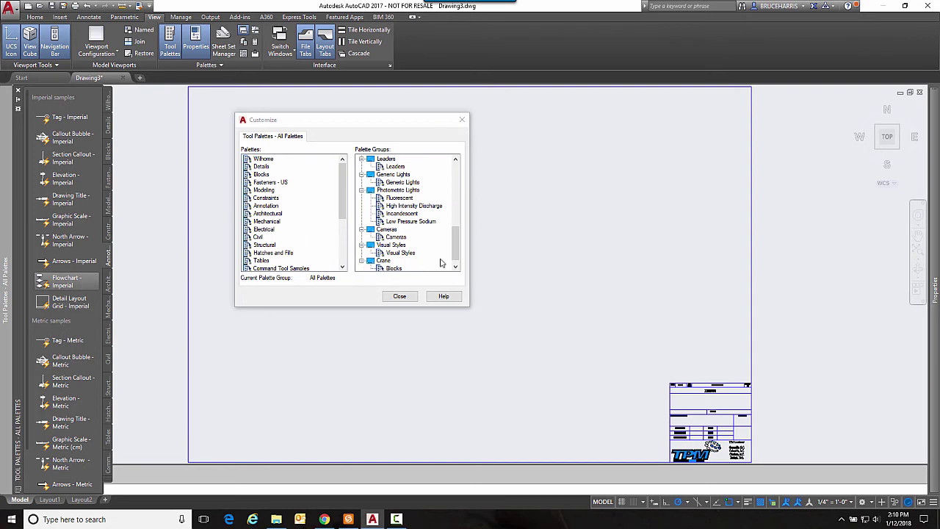
click(361, 260)
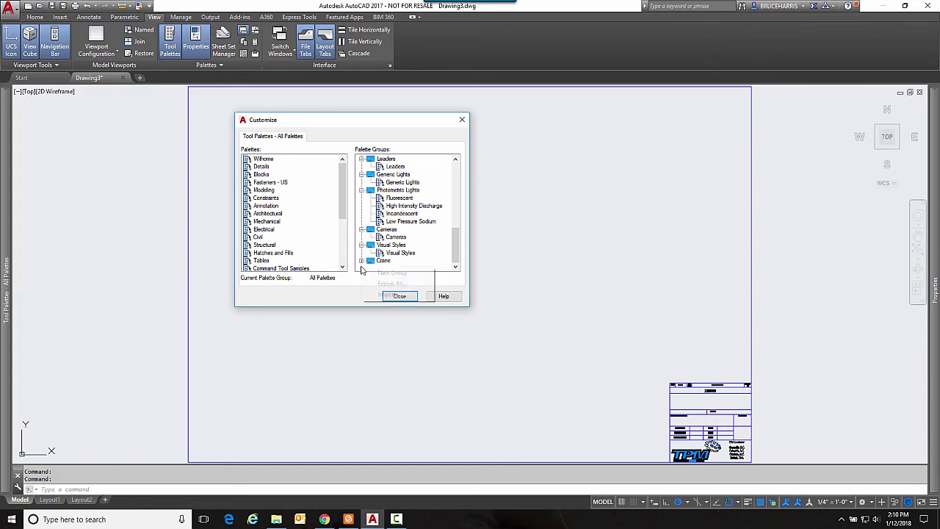
- Create a new palette group named Demo holding the Details and Wilhome palettes
right_click(362, 269)
click(383, 275)
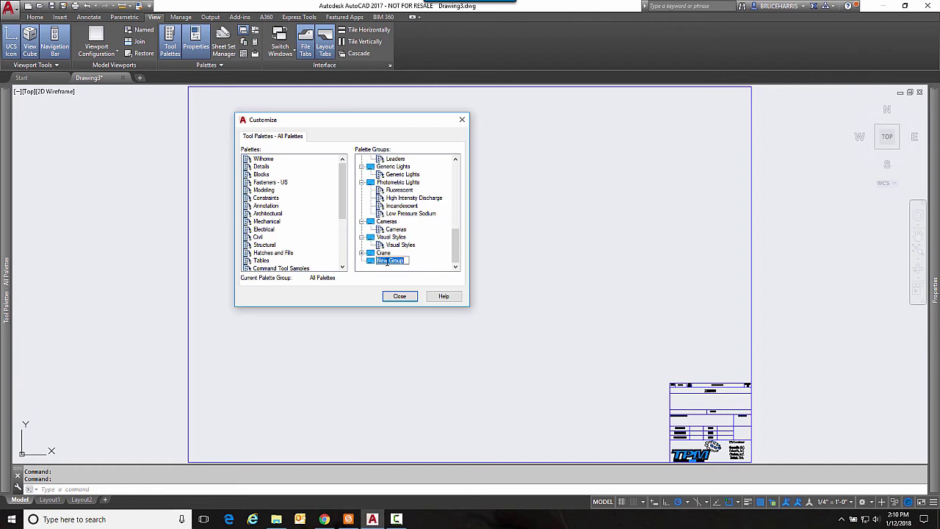
text(Demo)
key(Return)
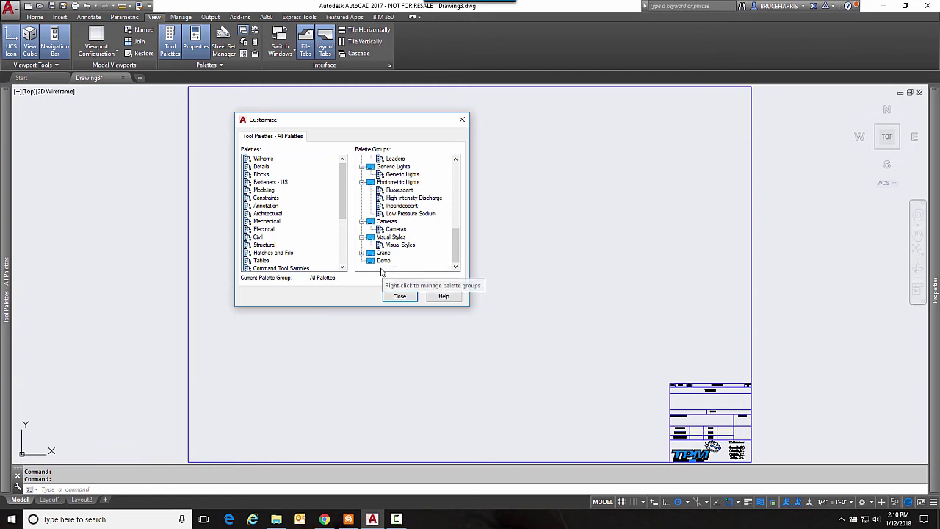
drag(259, 169, 375, 274)
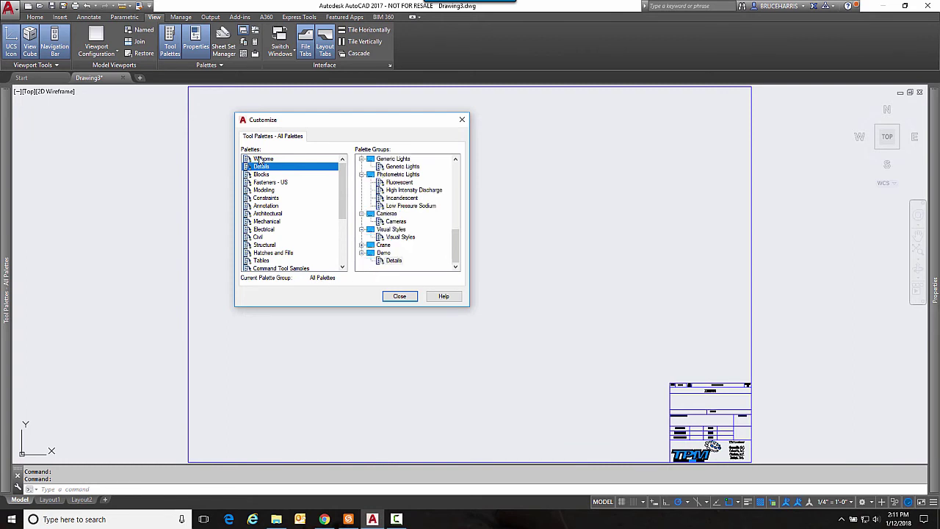
drag(262, 159, 382, 266)
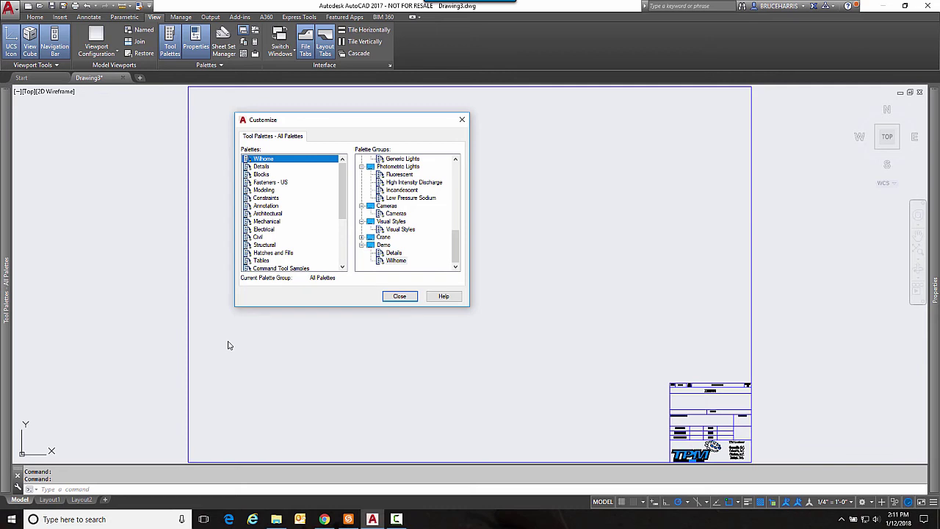
- Close the customization dialog and set the tool palettes to show only the Demo group
click(398, 298)
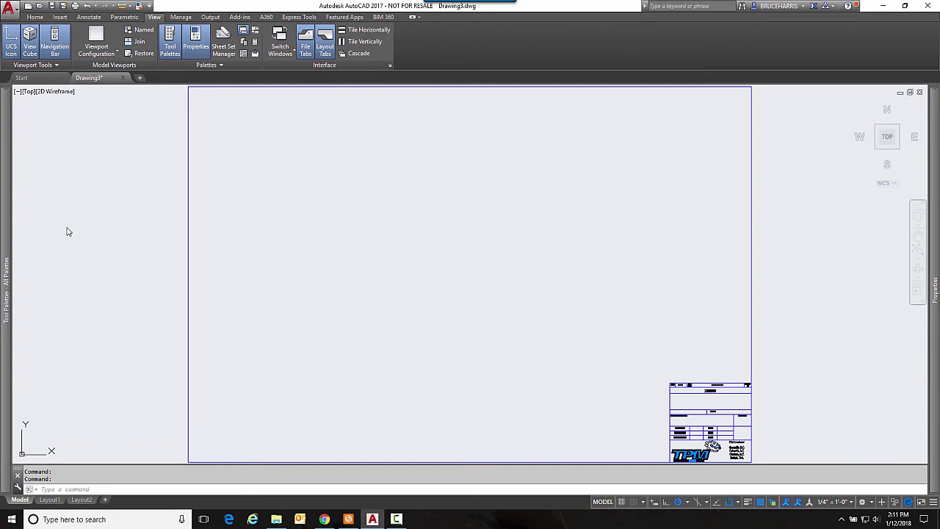
mouse_move(9, 231)
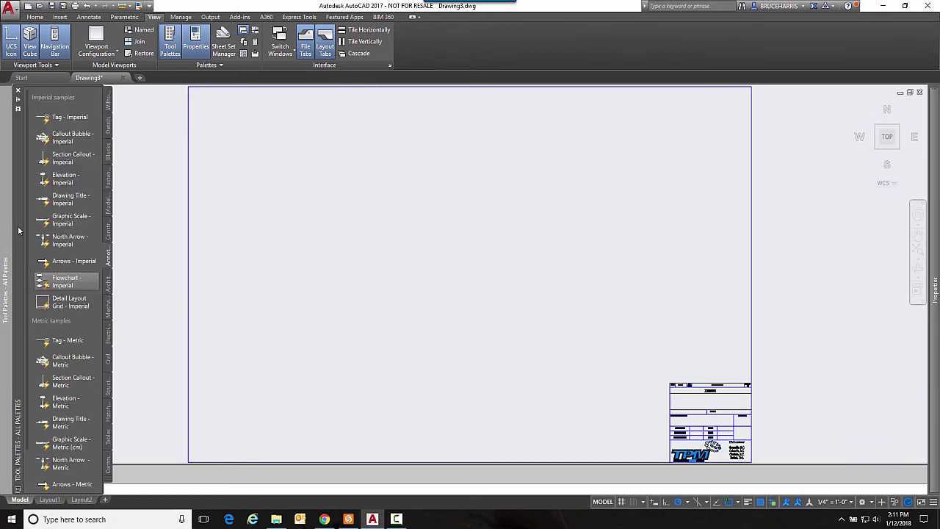
right_click(18, 230)
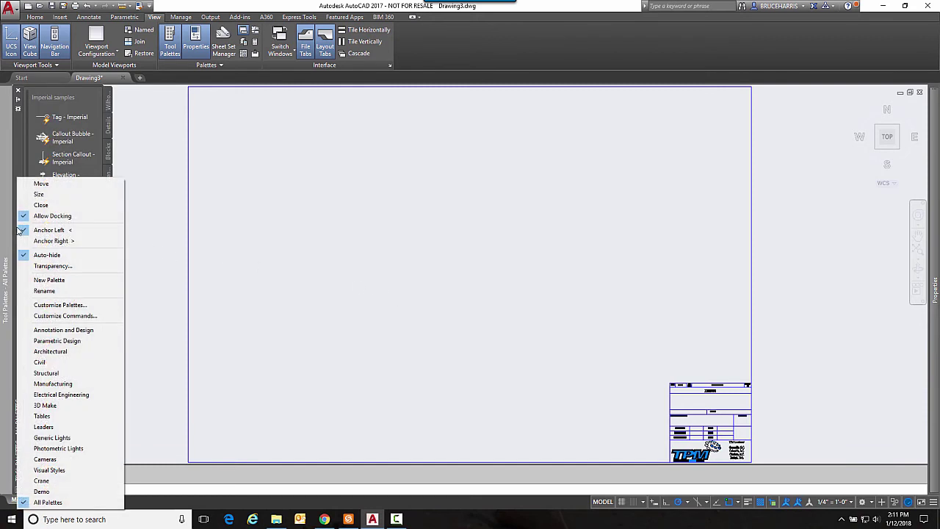
click(41, 491)
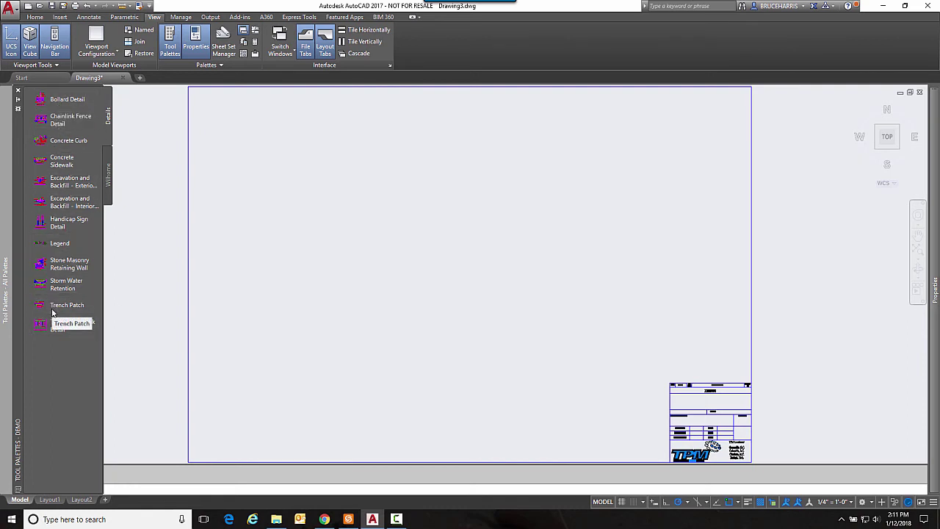
- From the Wilhome palette, insert the B27 cabinet and a BATHSINK 01 below it
click(105, 162)
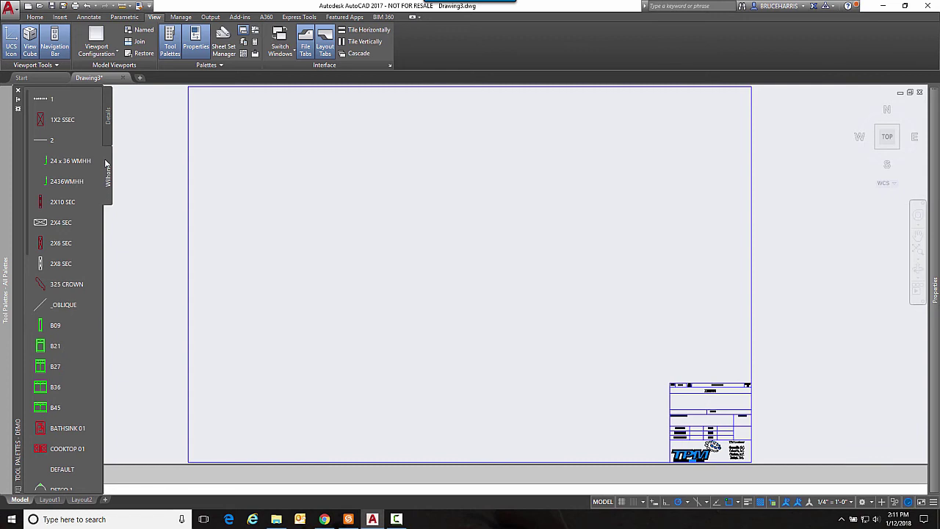
click(42, 369)
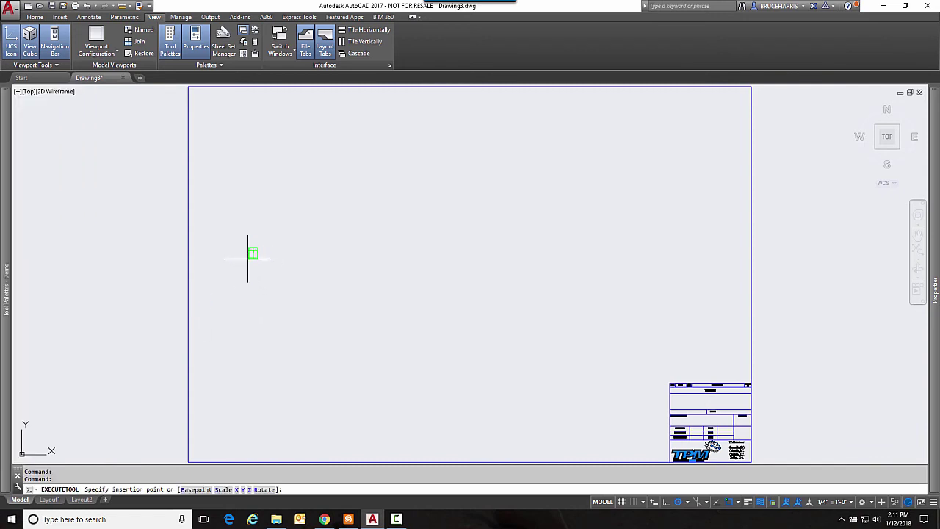
click(250, 252)
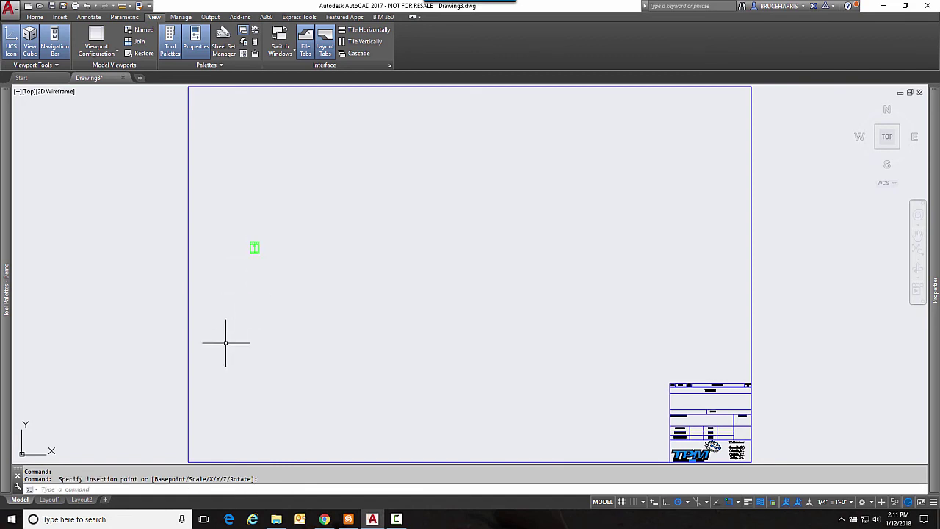
mouse_move(9, 303)
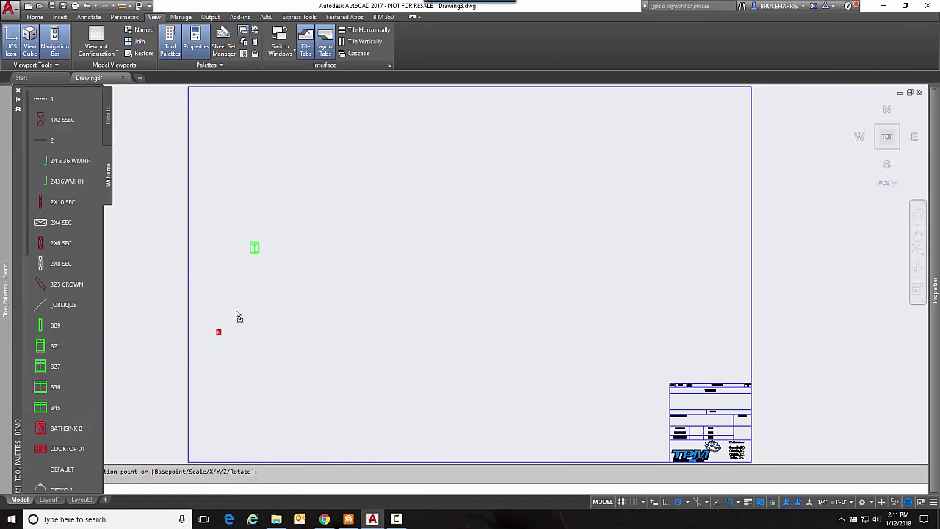
click(249, 291)
- Insert the B36 cabinet beside the first one and KITCHEN SINK 03 below the cabinets
scroll(237, 287, up, 5)
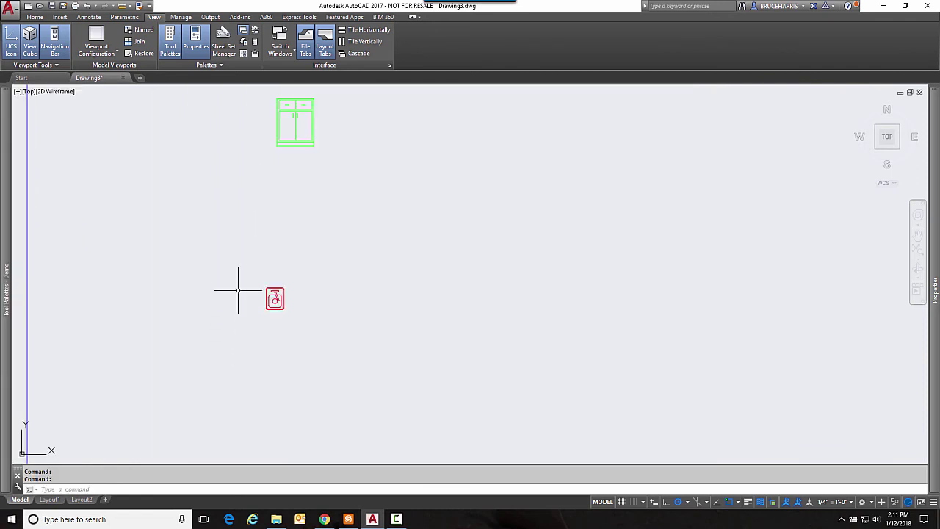
mouse_move(3, 303)
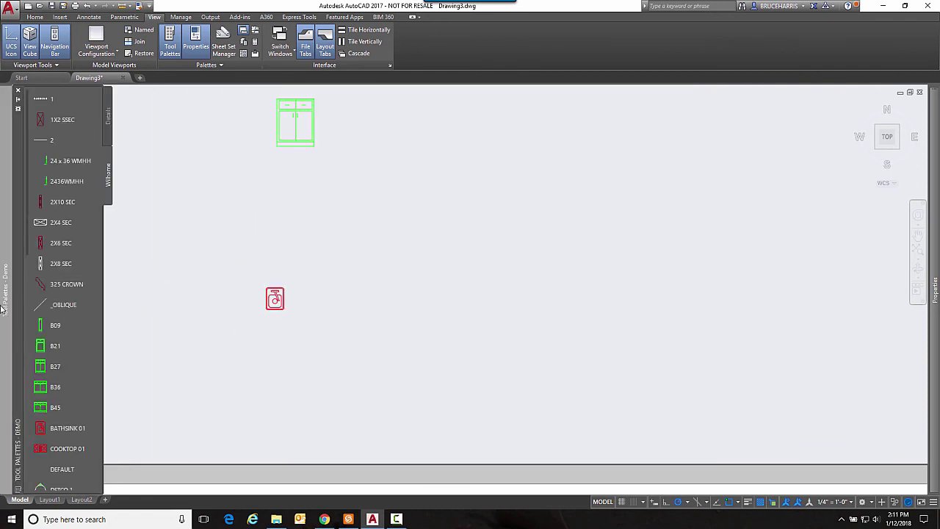
click(38, 387)
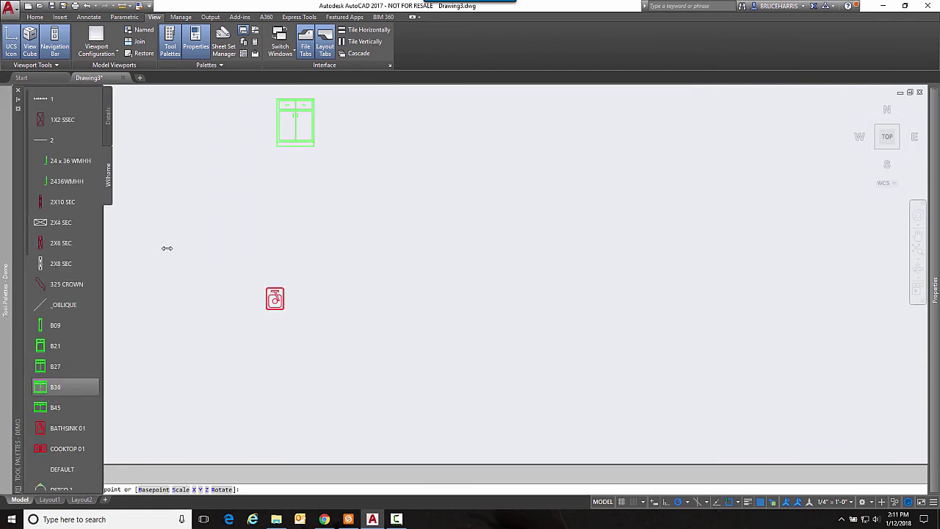
click(315, 145)
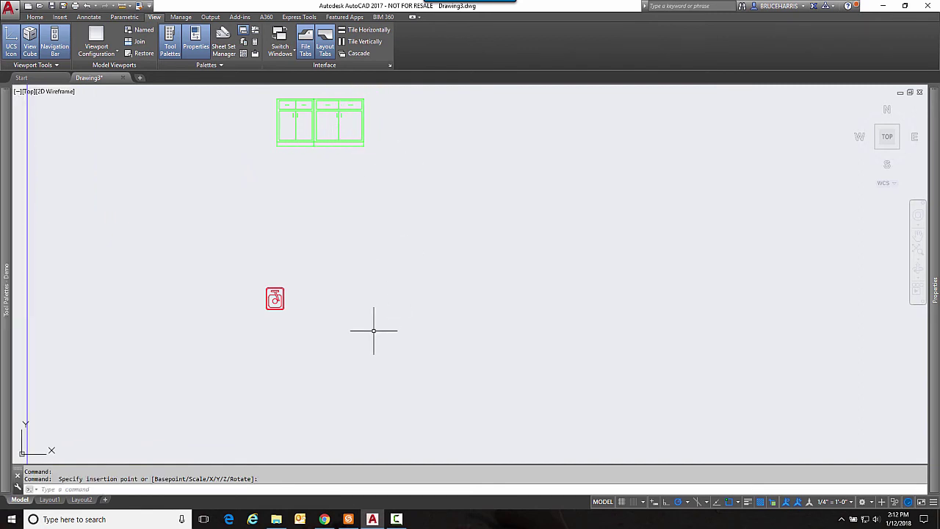
mouse_move(4, 334)
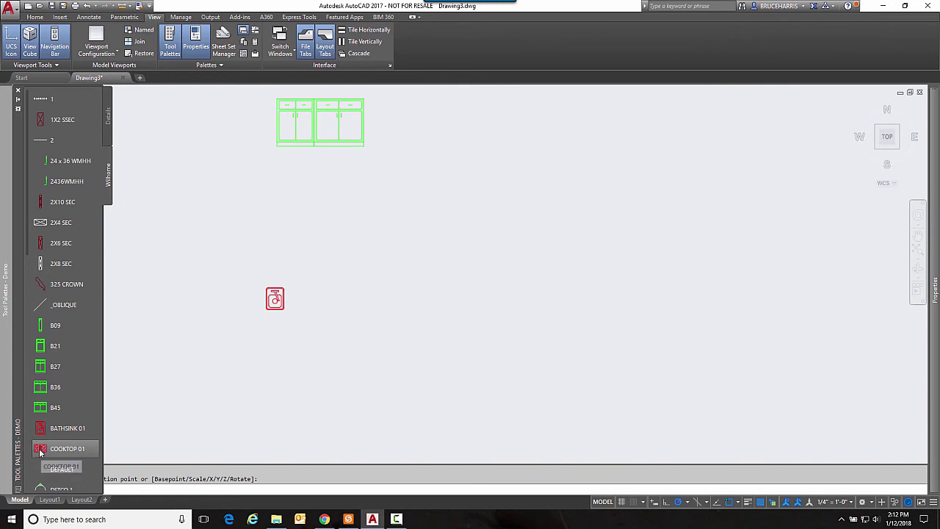
scroll(43, 448, down, 5)
scroll(41, 449, down, 3)
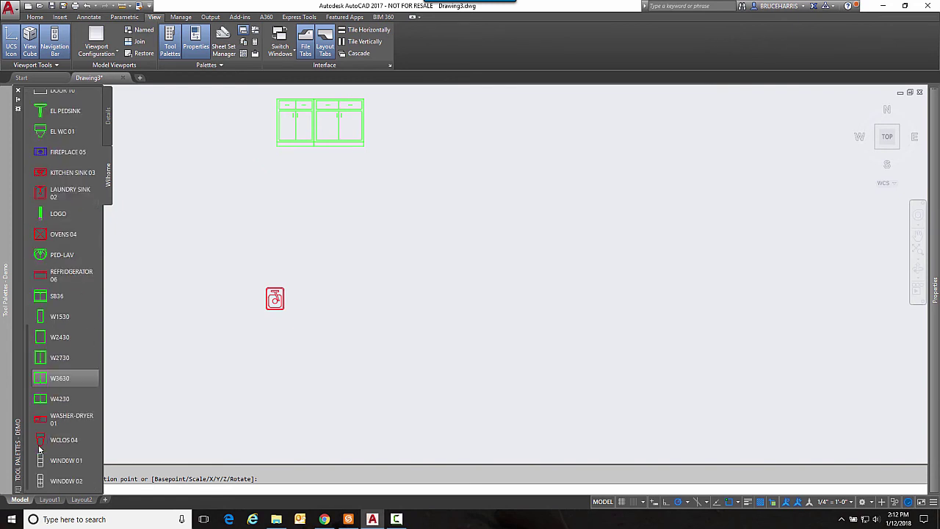
click(41, 174)
click(335, 218)
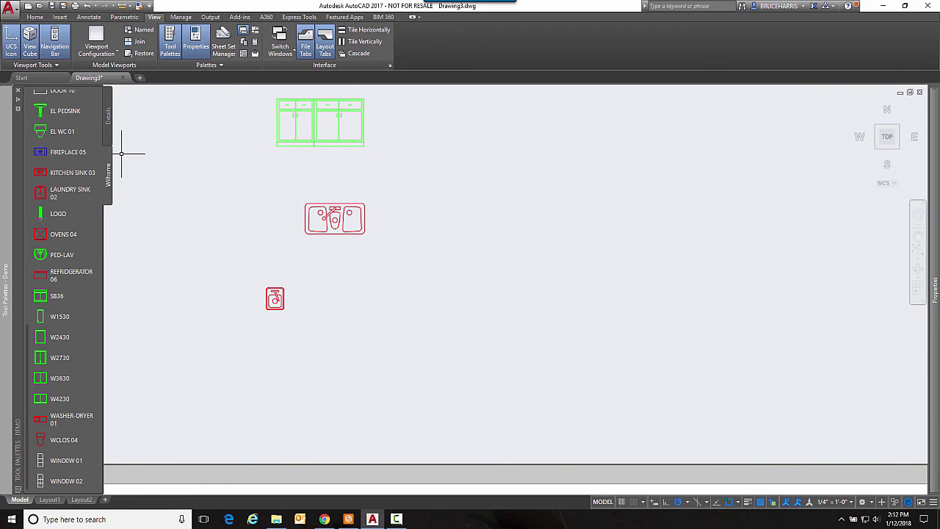
- From the Details palette, place the Bollard Detail near the sheet's top left
click(111, 128)
scroll(182, 307, up, 3)
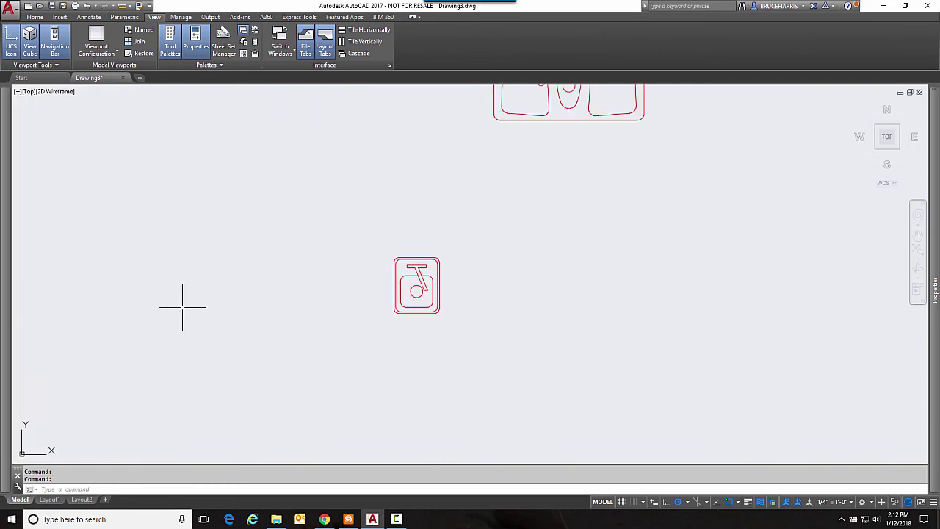
scroll(183, 307, down, 8)
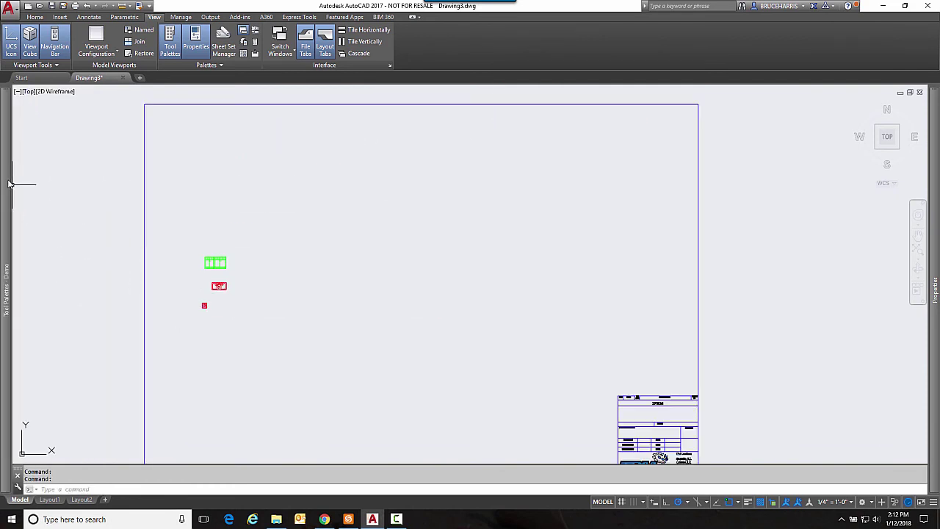
mouse_move(8, 183)
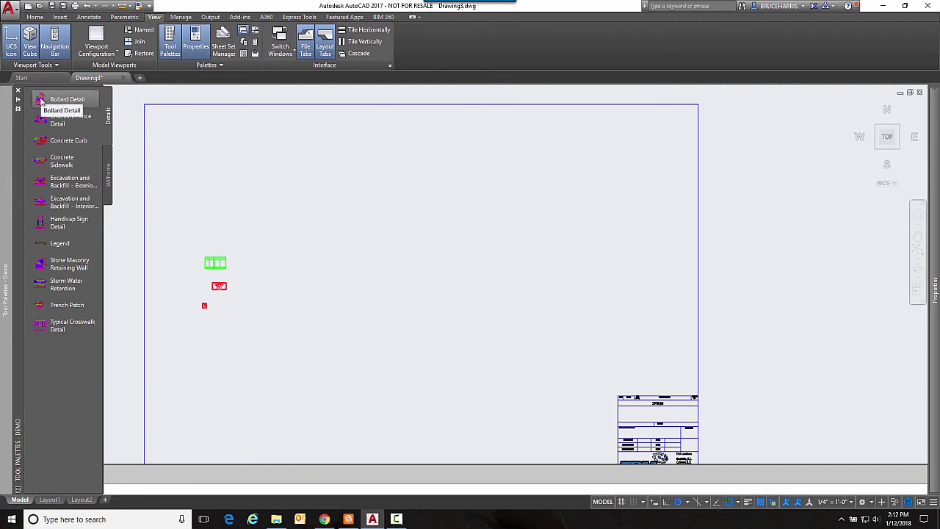
click(41, 100)
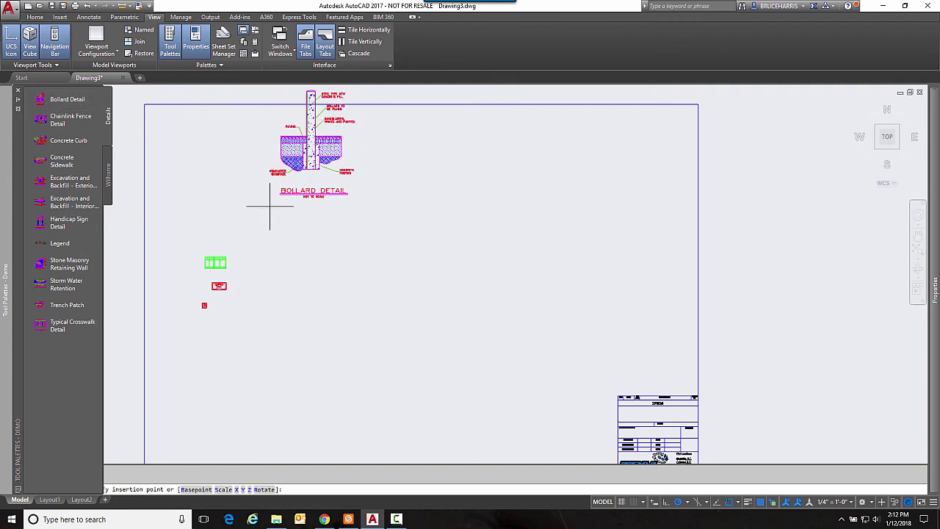
click(229, 231)
- Place the exterior excavation and backfill detail, then the stone masonry retaining wall detail below it
mouse_move(8, 169)
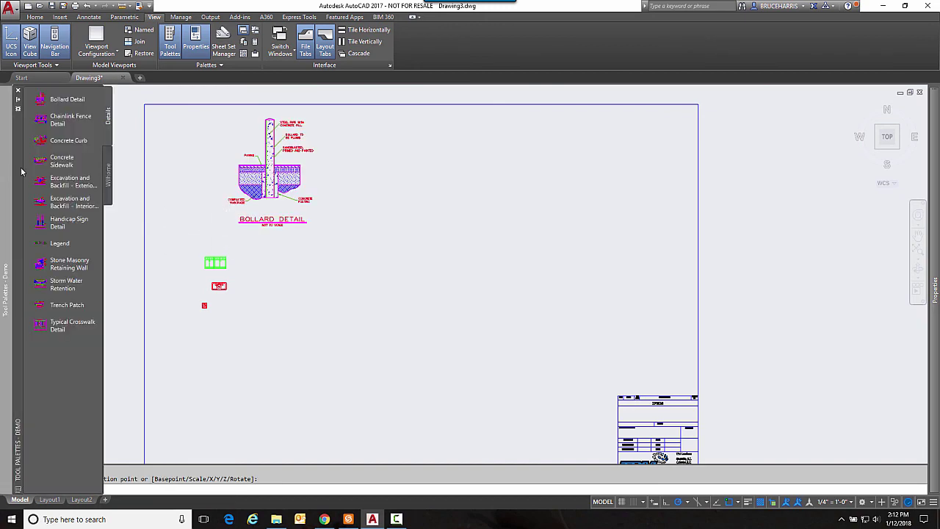
click(40, 182)
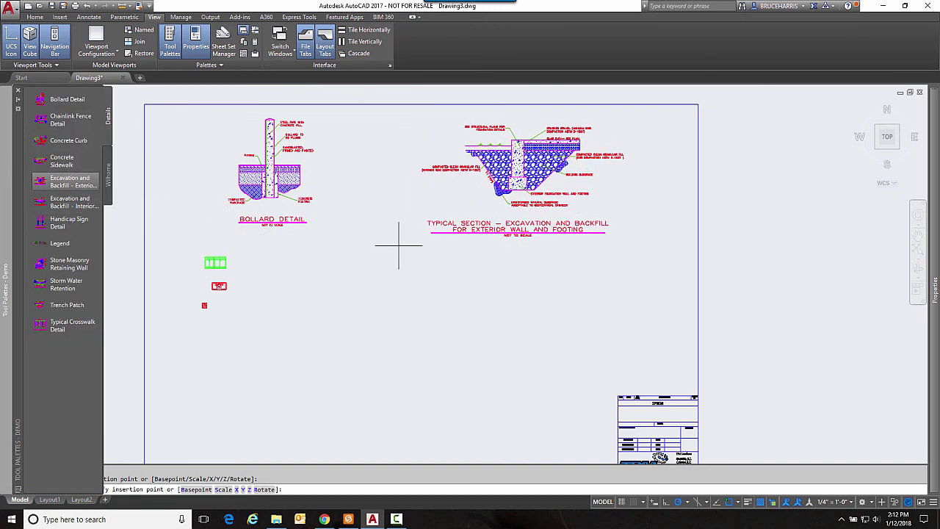
click(376, 235)
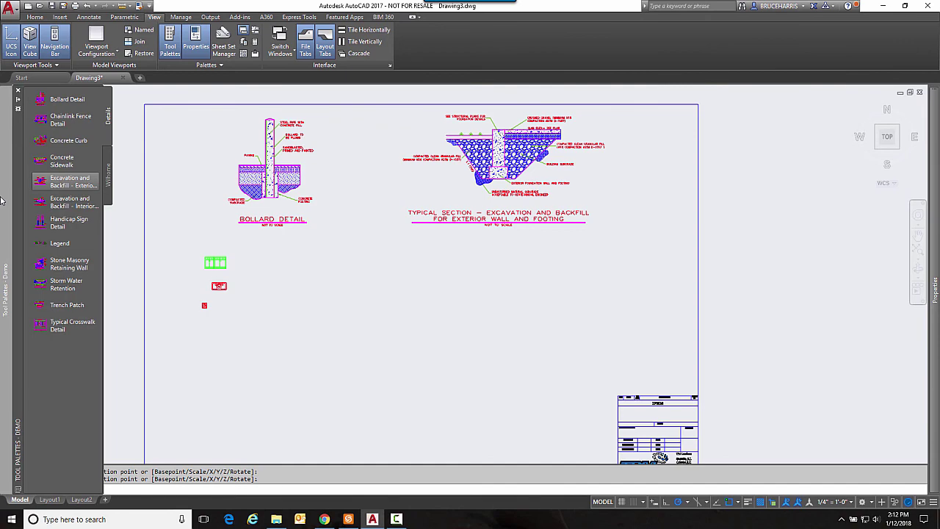
click(38, 265)
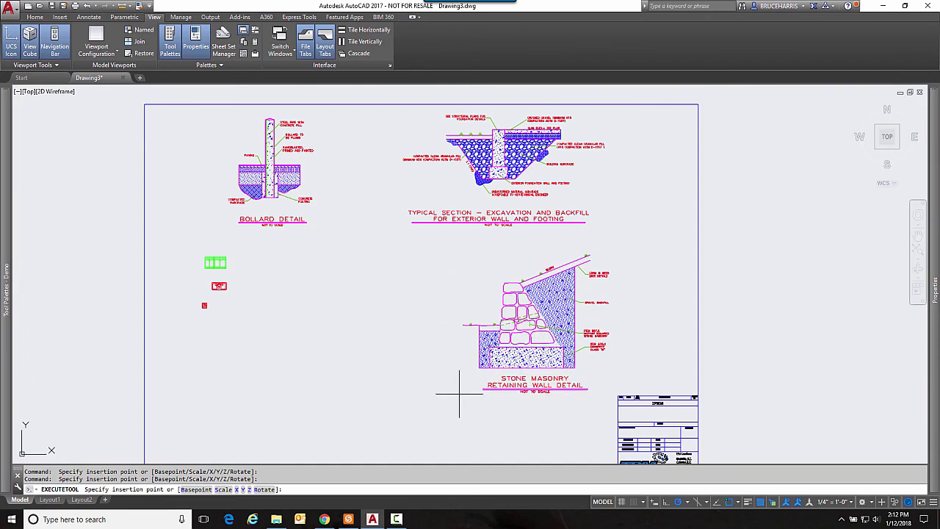
click(450, 384)
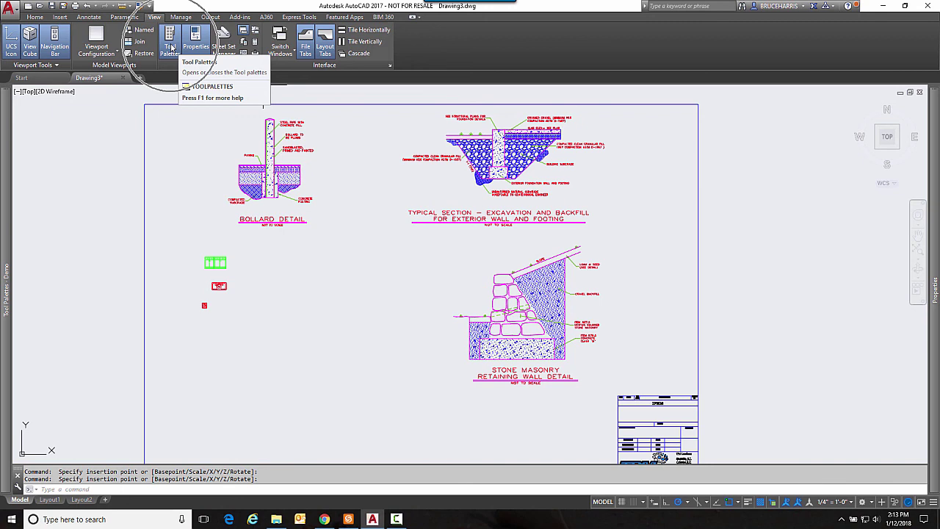
- Expand the Tool Palettes and flip between Wilhome and Details, ending on Wilhome's block list
mouse_move(6, 152)
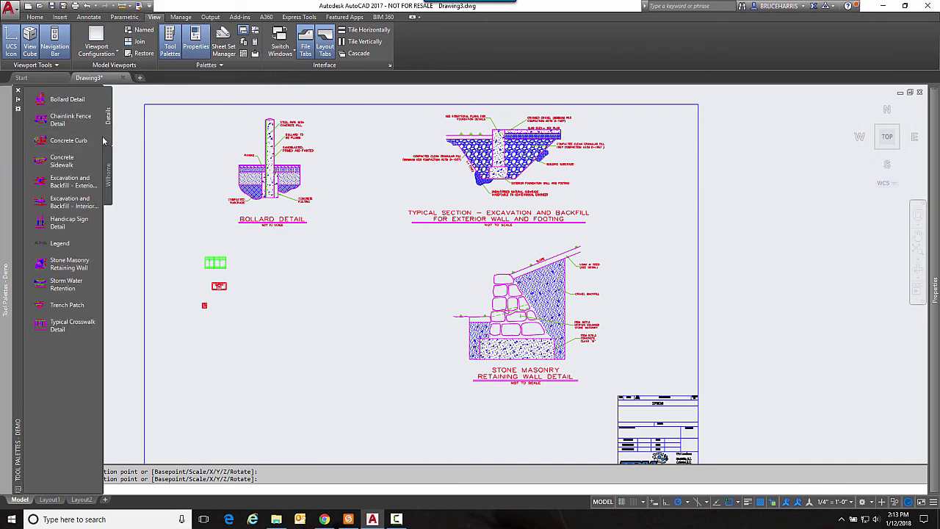
click(106, 169)
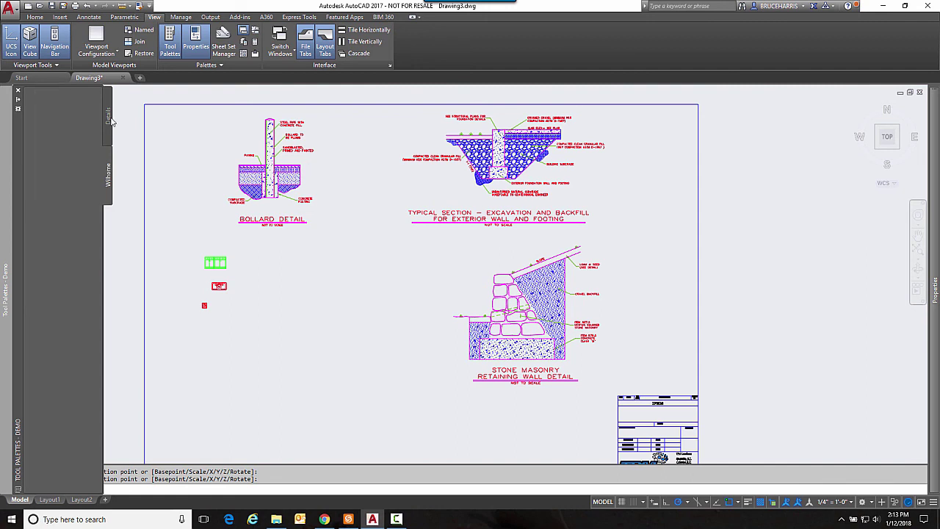
click(108, 122)
click(108, 169)
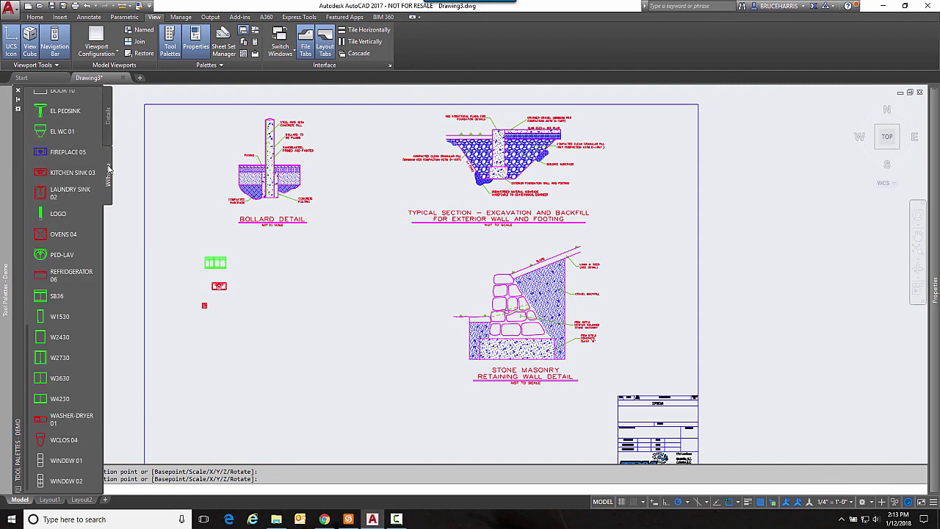